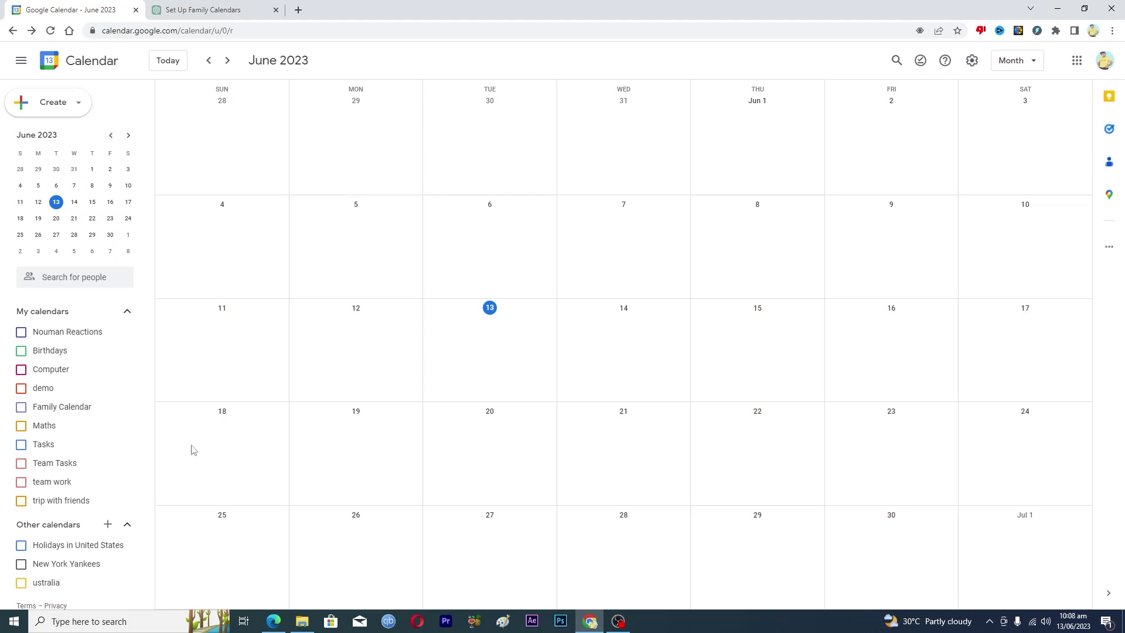
Step: Open the add-calendar menu from the + beside Other calendars
click(108, 525)
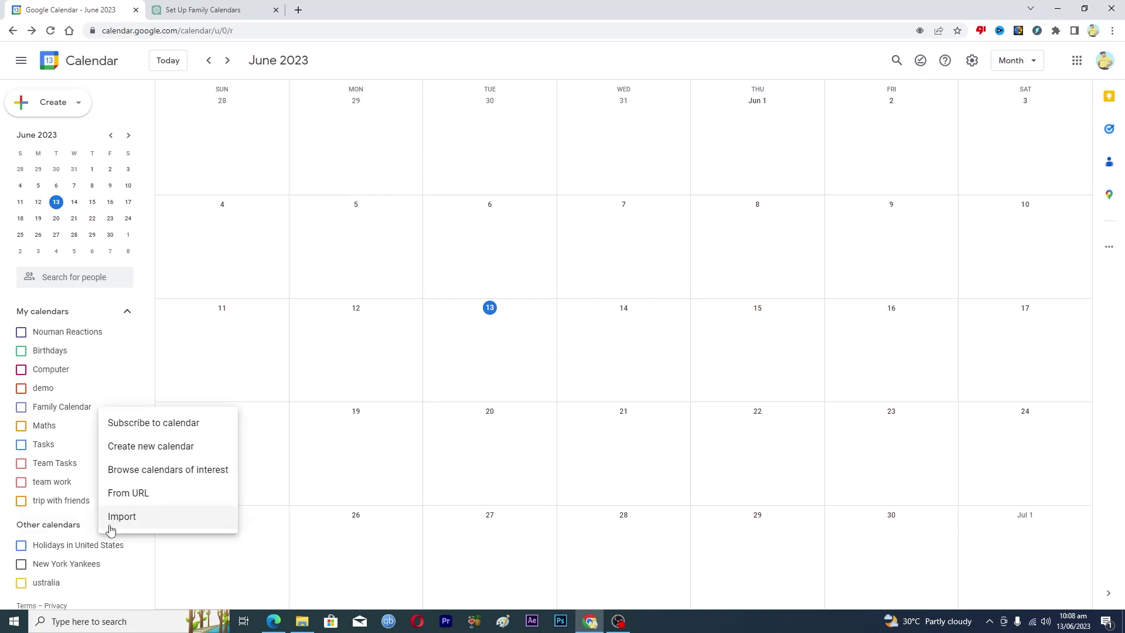
Step: Create a new calendar named 'website development', then reload and return to month view
click(130, 447)
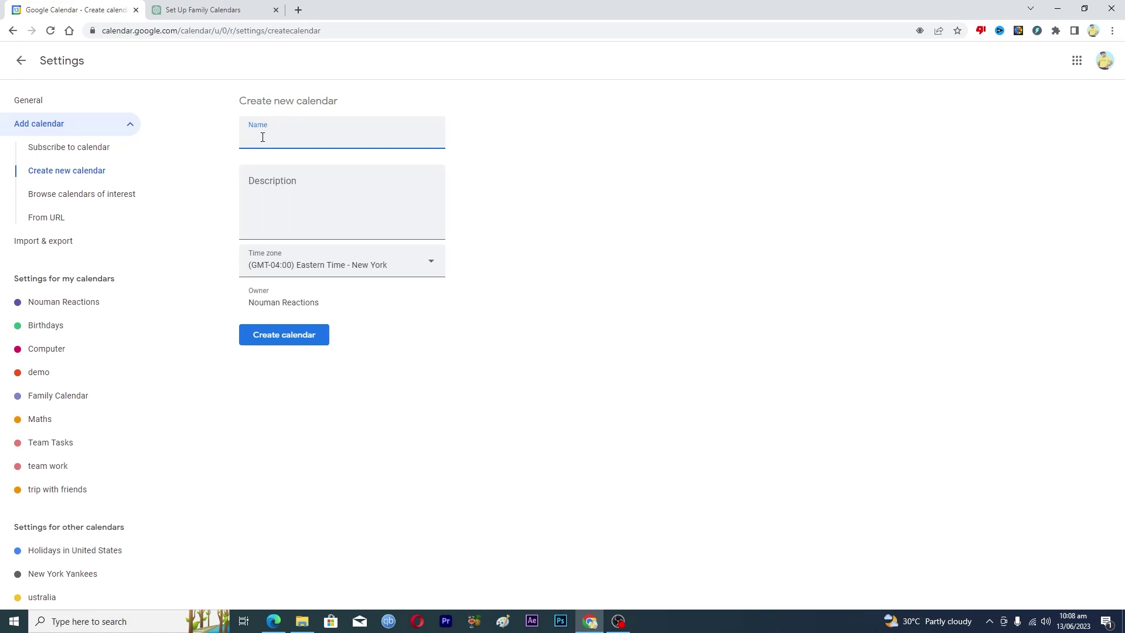
text(website)
text( dee)
text(elopment)
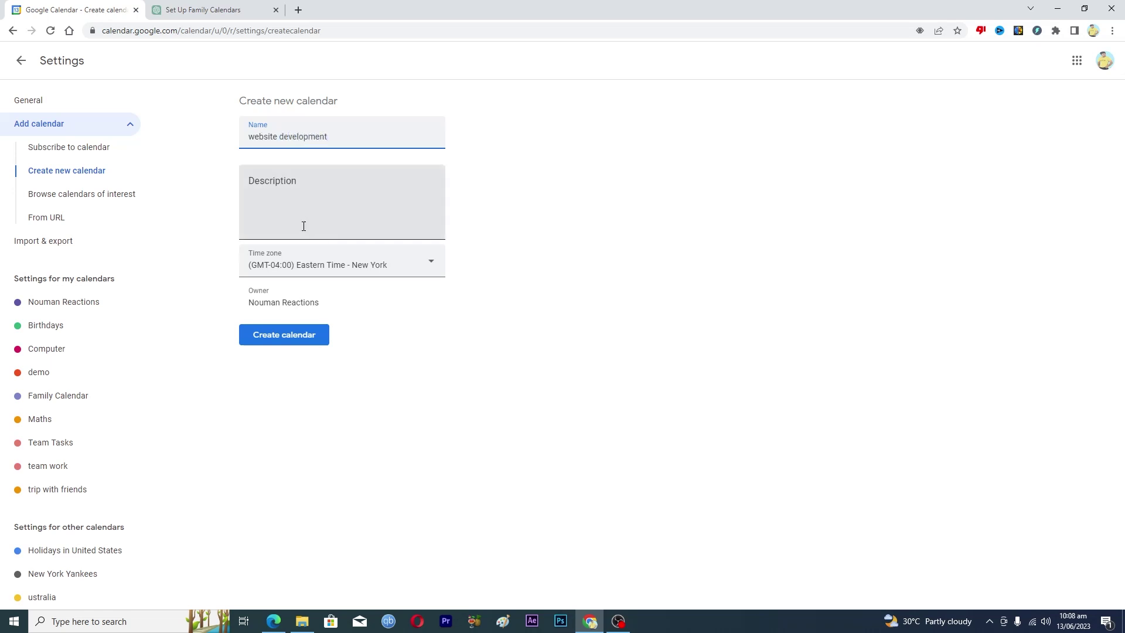
click(303, 226)
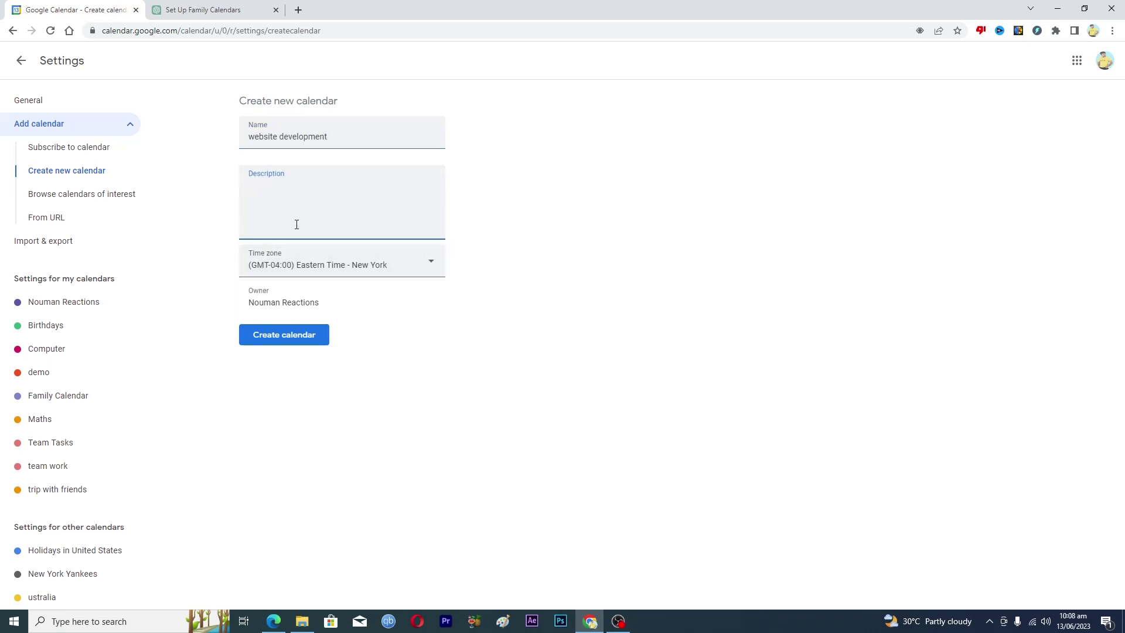
click(278, 341)
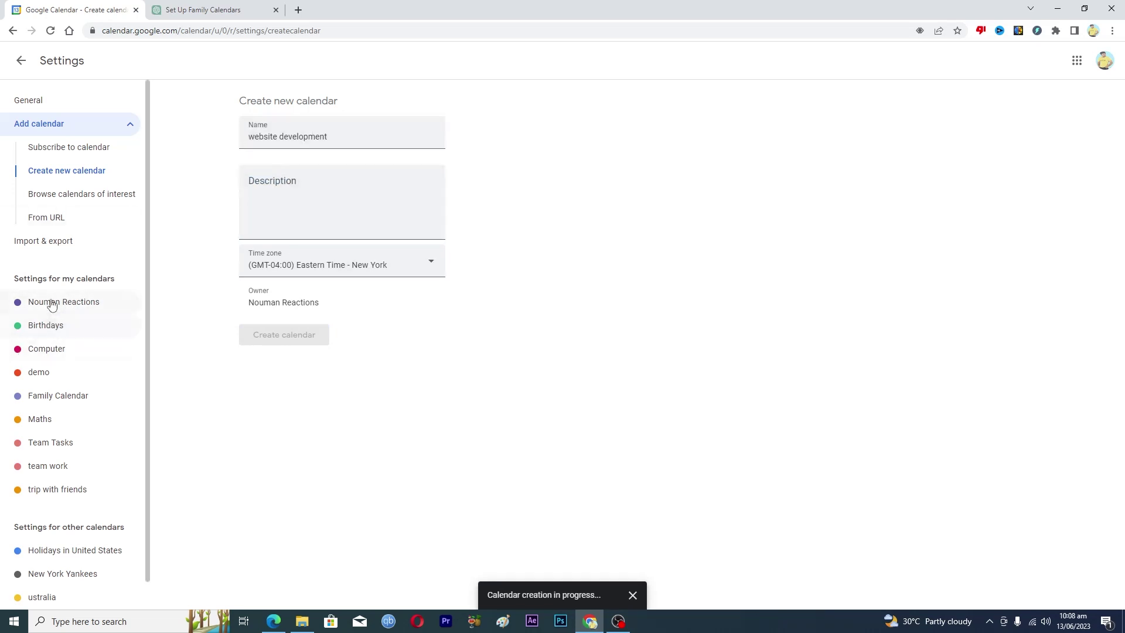
click(50, 32)
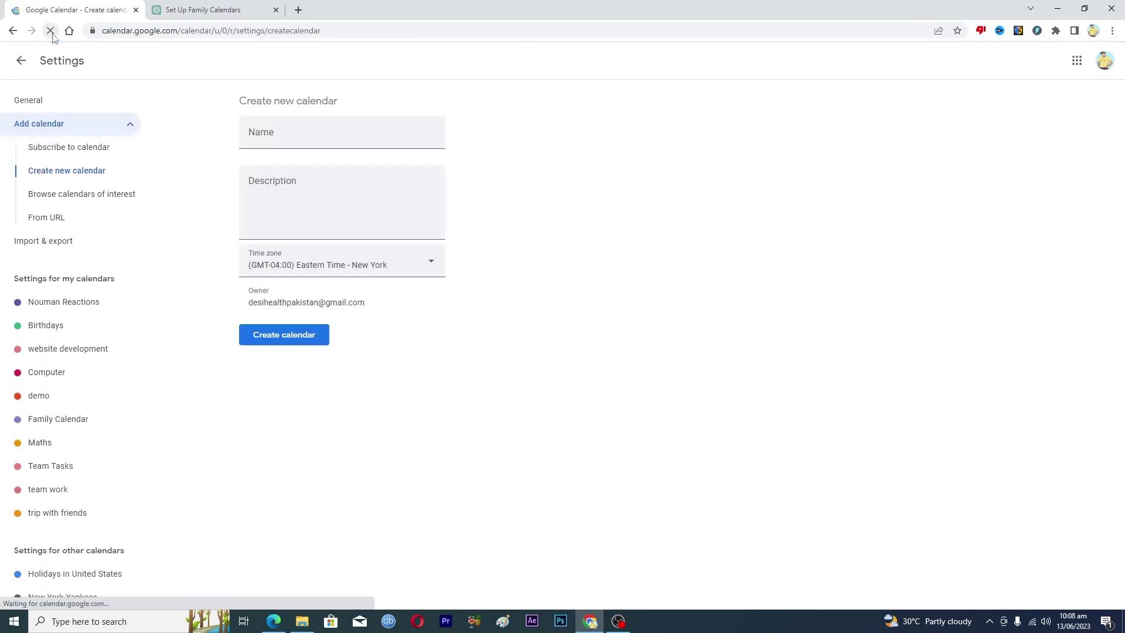
click(20, 64)
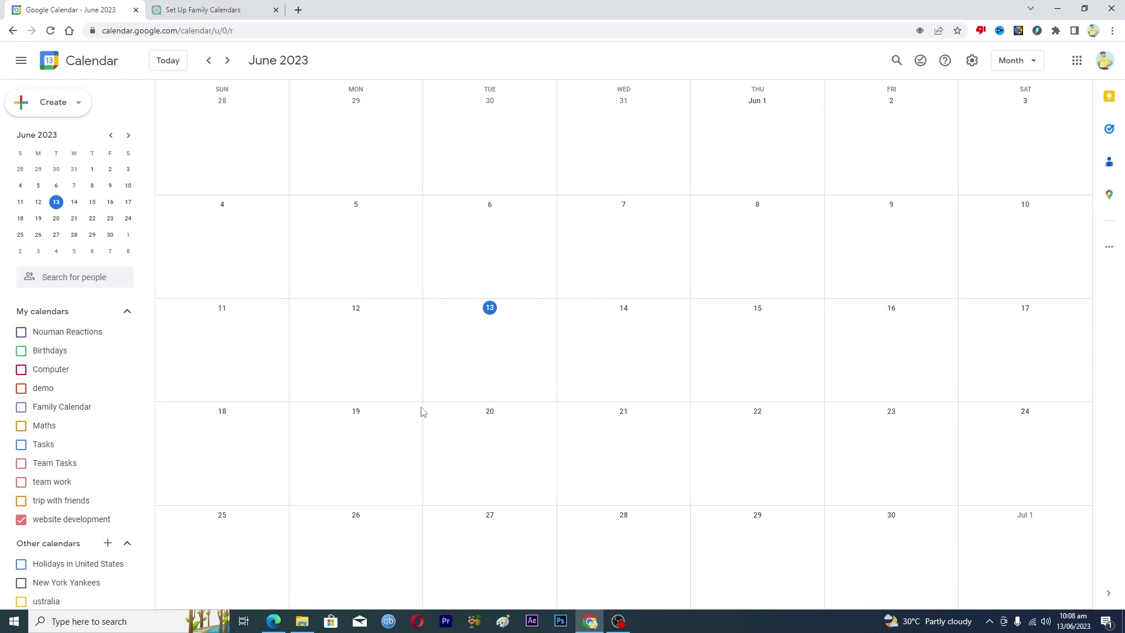
Step: Open website development's Settings and sharing and begin adding people under Share with specific people
mouse_move(127, 523)
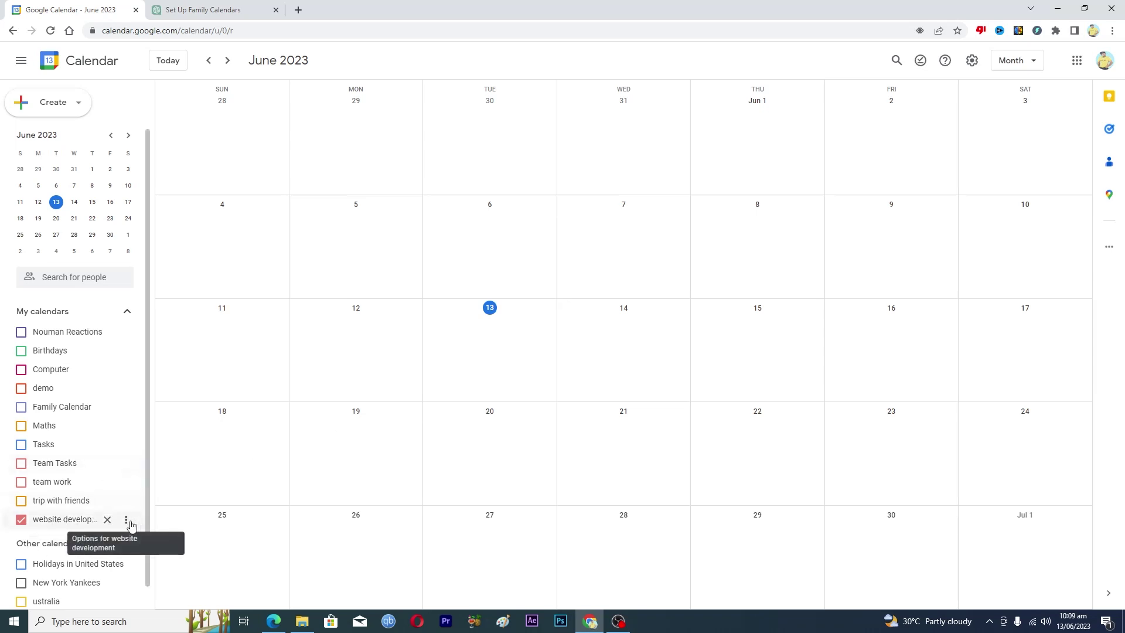
click(128, 522)
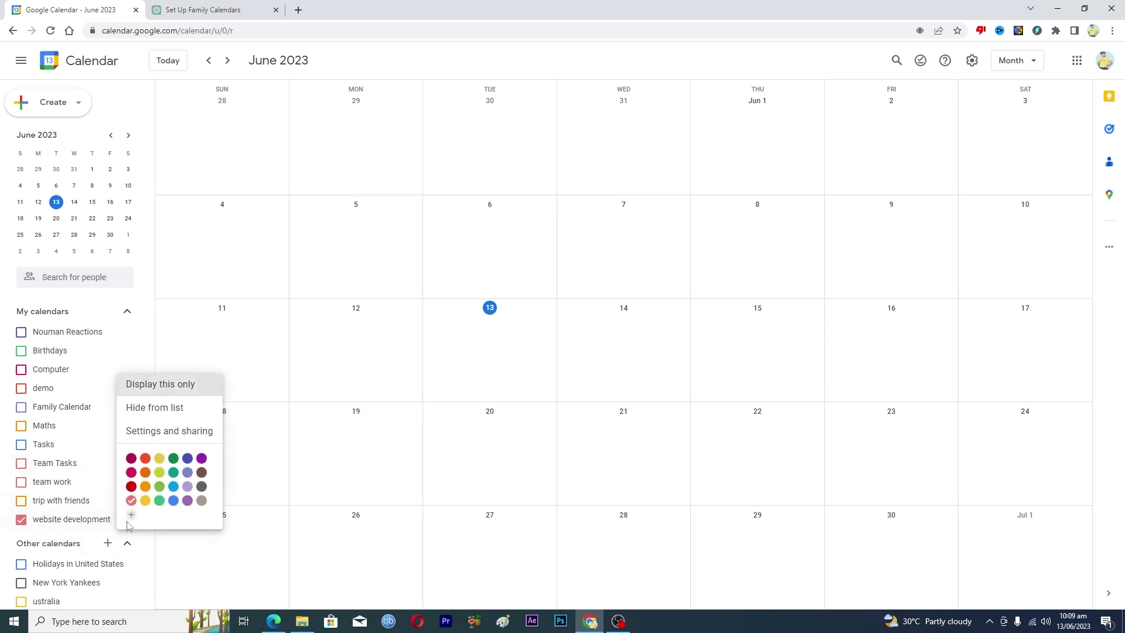
click(154, 437)
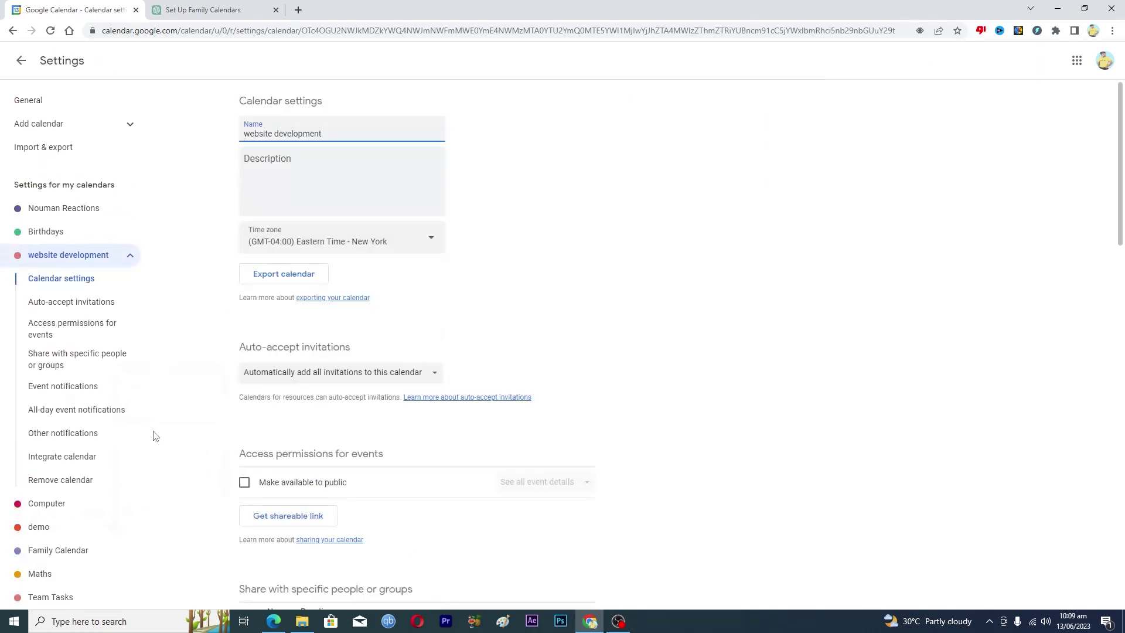
click(56, 362)
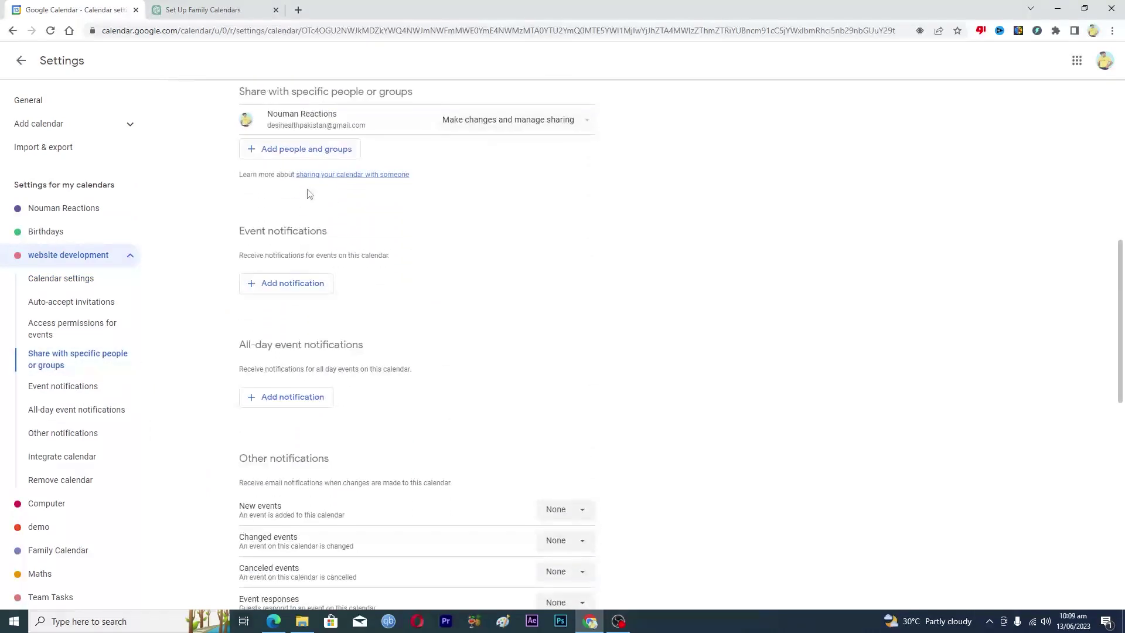
click(299, 151)
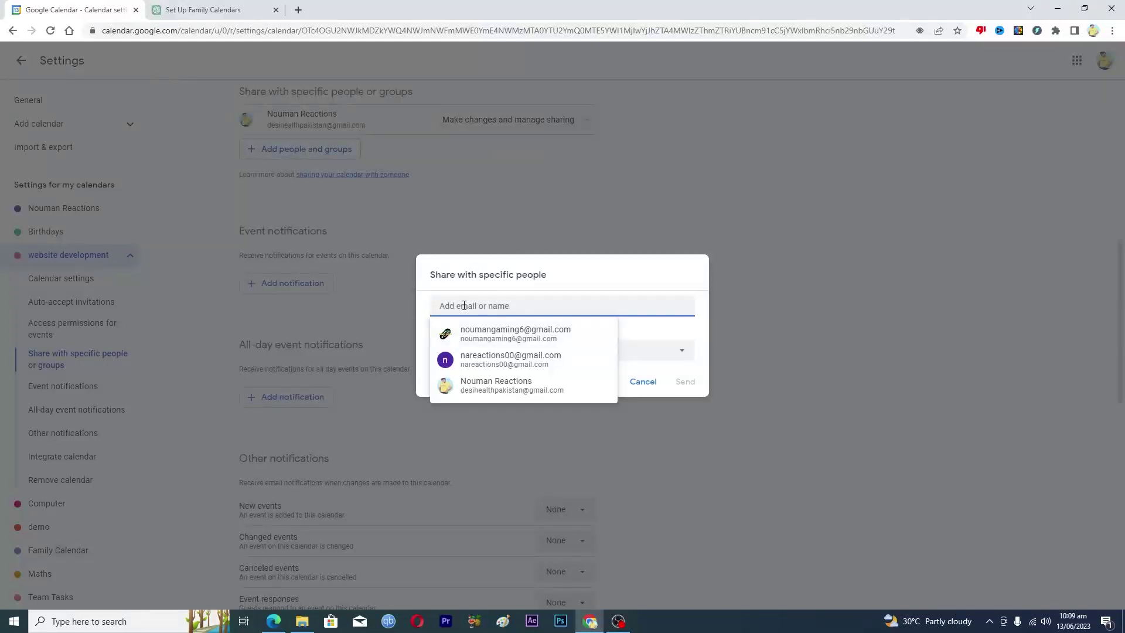
Step: Share the calendar with two suggested people, granting 'Make changes to events', and send the invitations
click(481, 331)
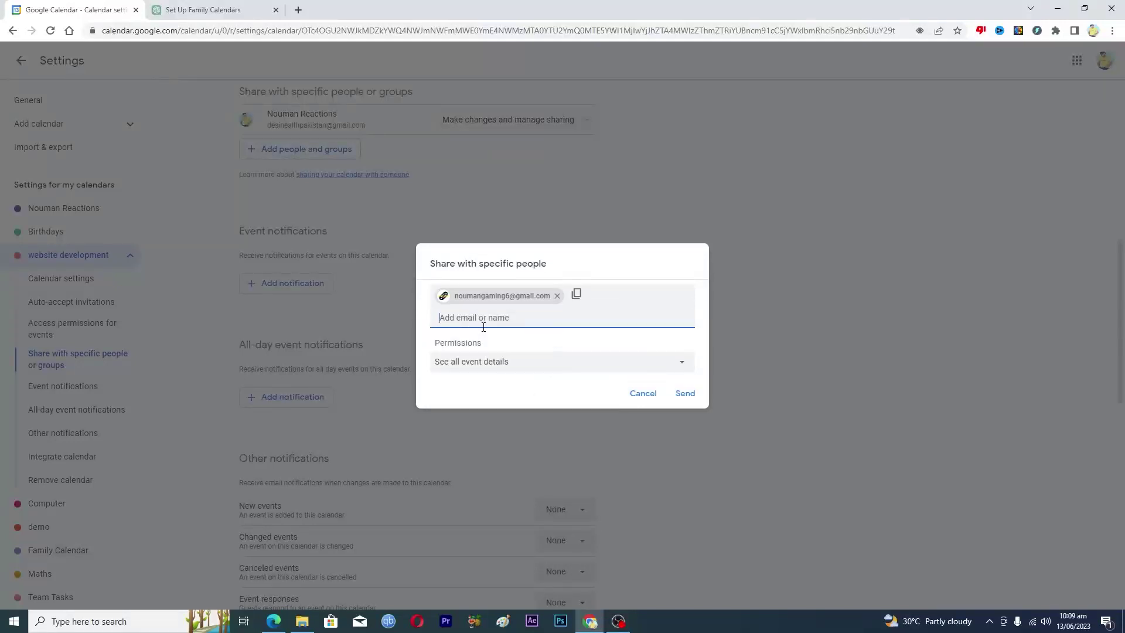
click(477, 321)
click(484, 345)
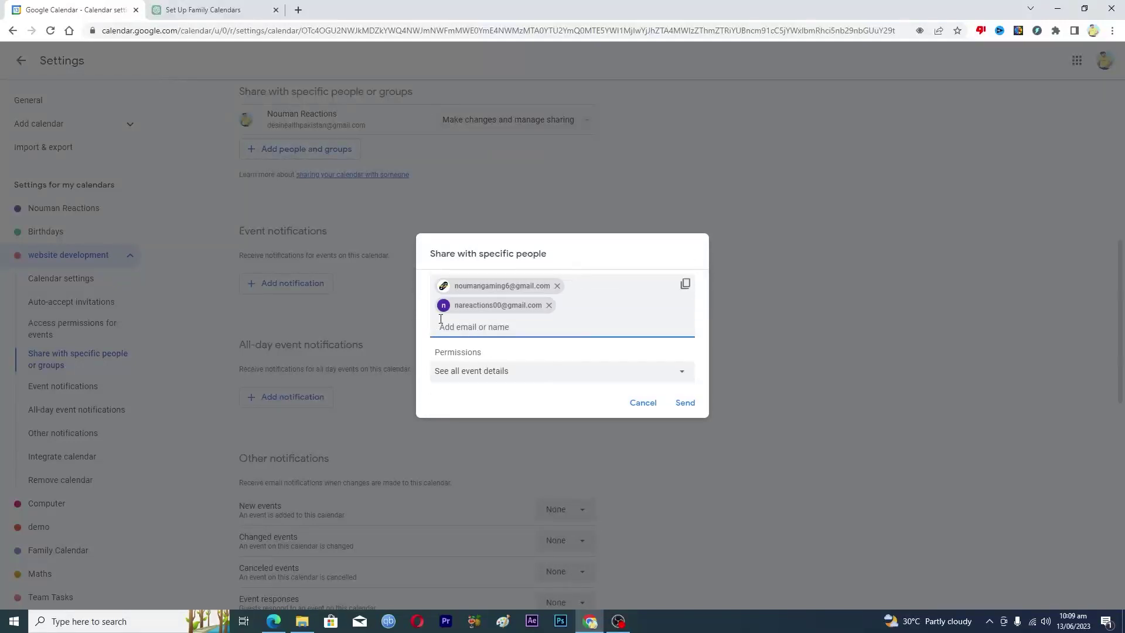
click(465, 377)
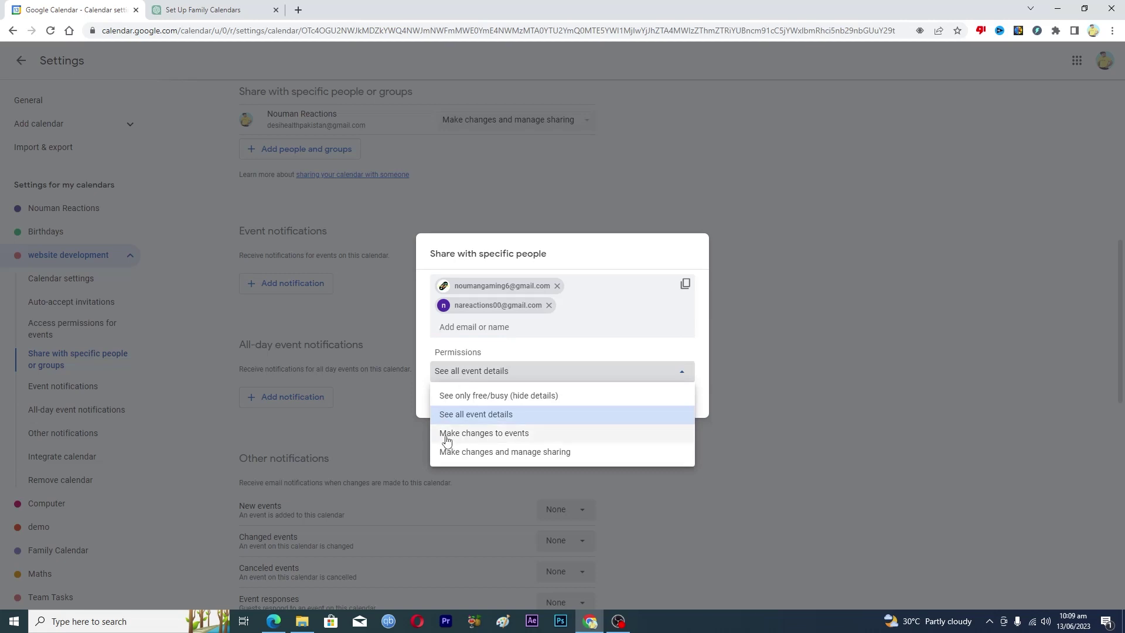
click(476, 434)
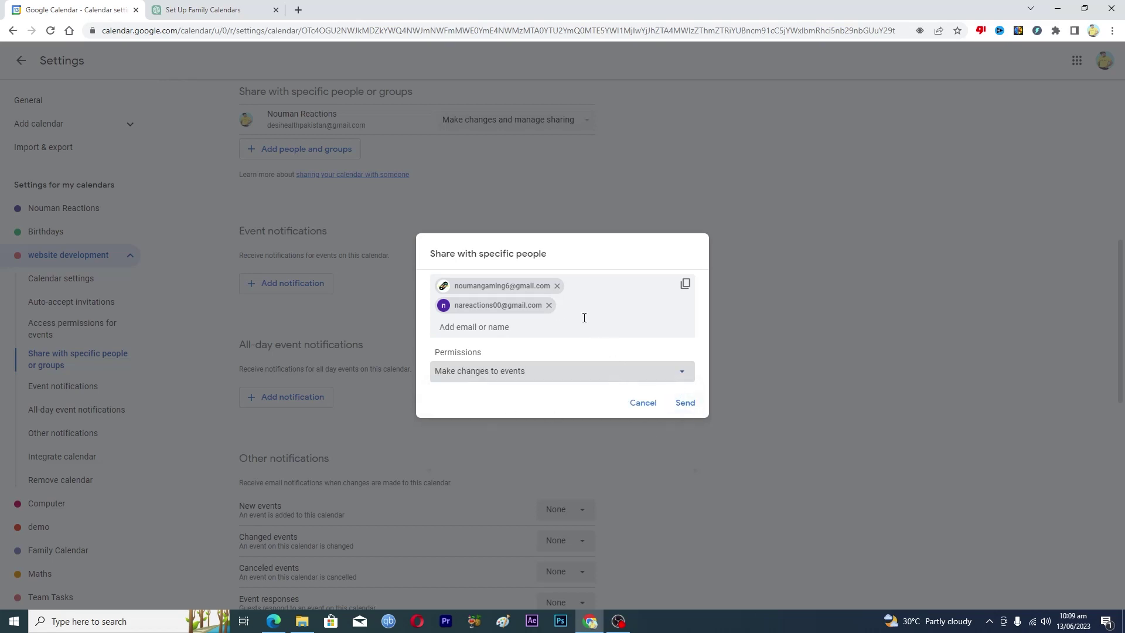
mouse_move(522, 304)
click(685, 402)
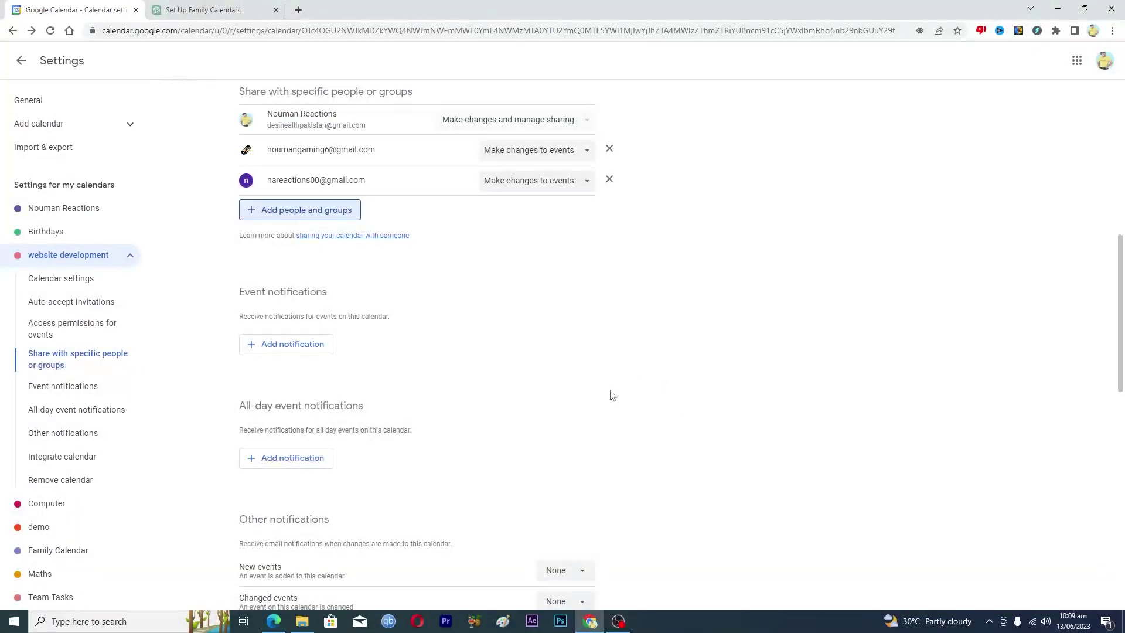
scroll(612, 396, down, 3)
scroll(613, 396, up, 10)
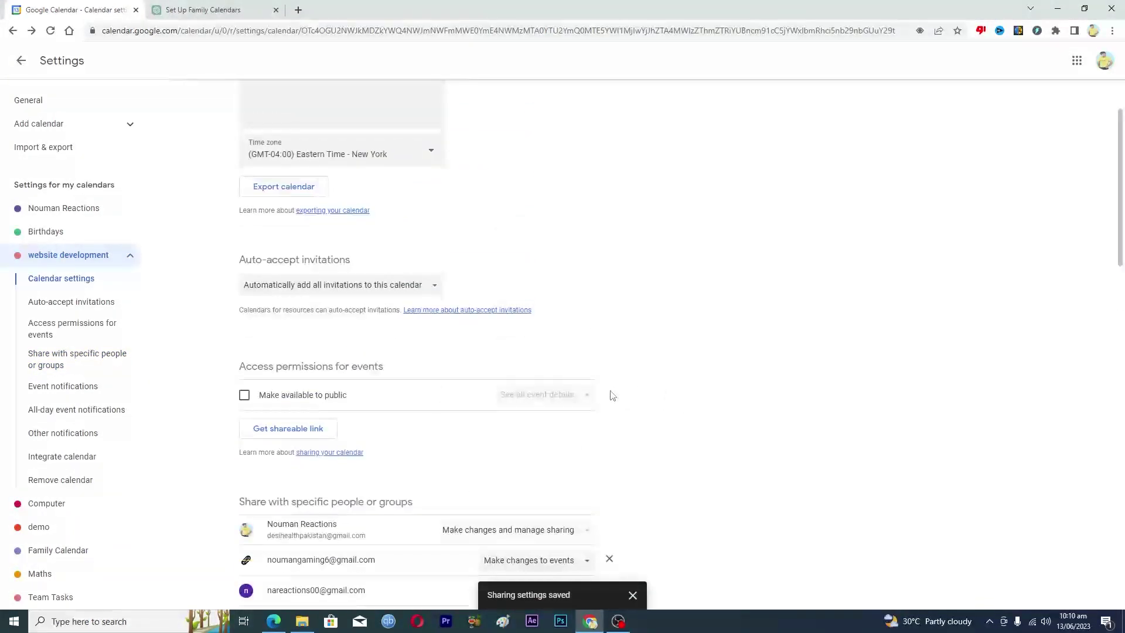
scroll(612, 396, up, 2)
Step: Return to the June 2023 month view and start a new event on June 15
click(21, 62)
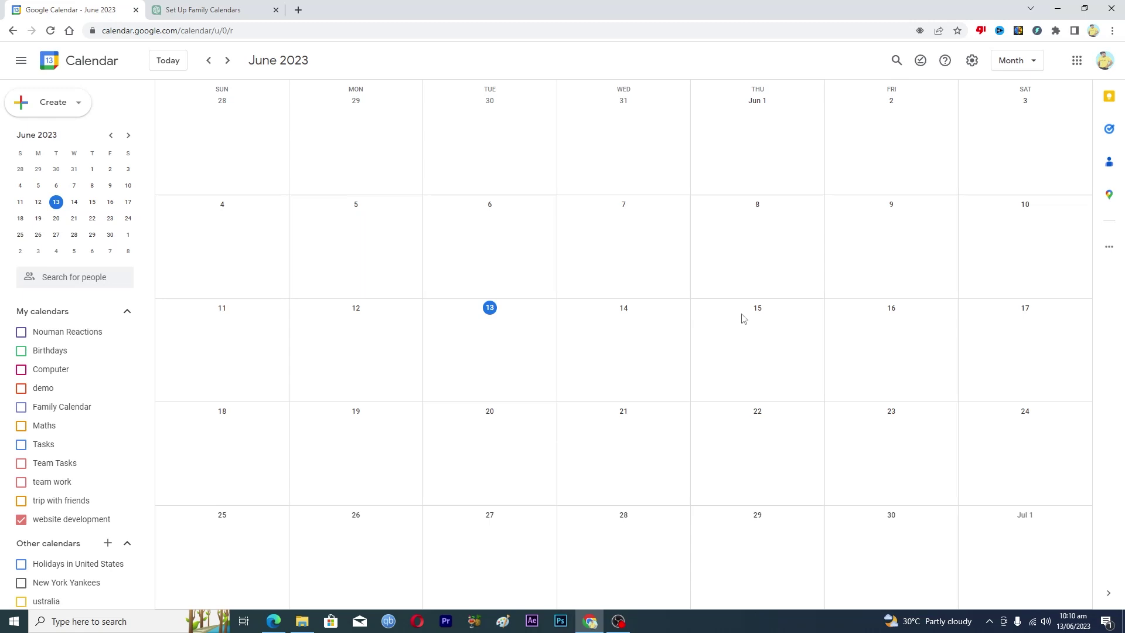
click(743, 332)
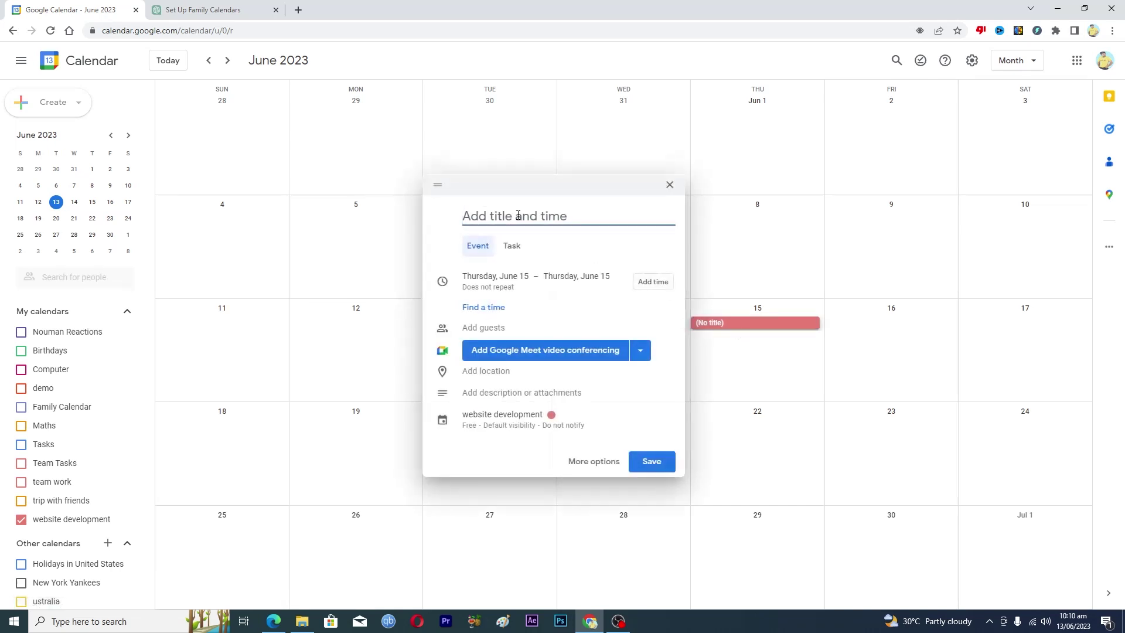
Step: Title the June 15 event 'Submit UI' and set it for 9:00pm–10:00pm
text(Submit UI)
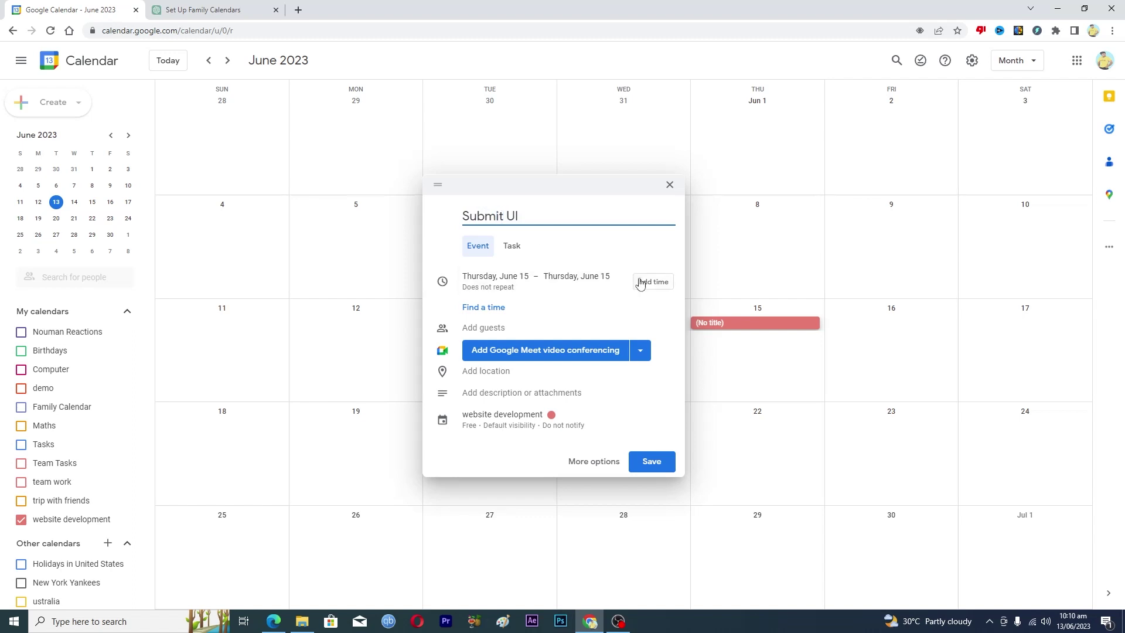
click(651, 284)
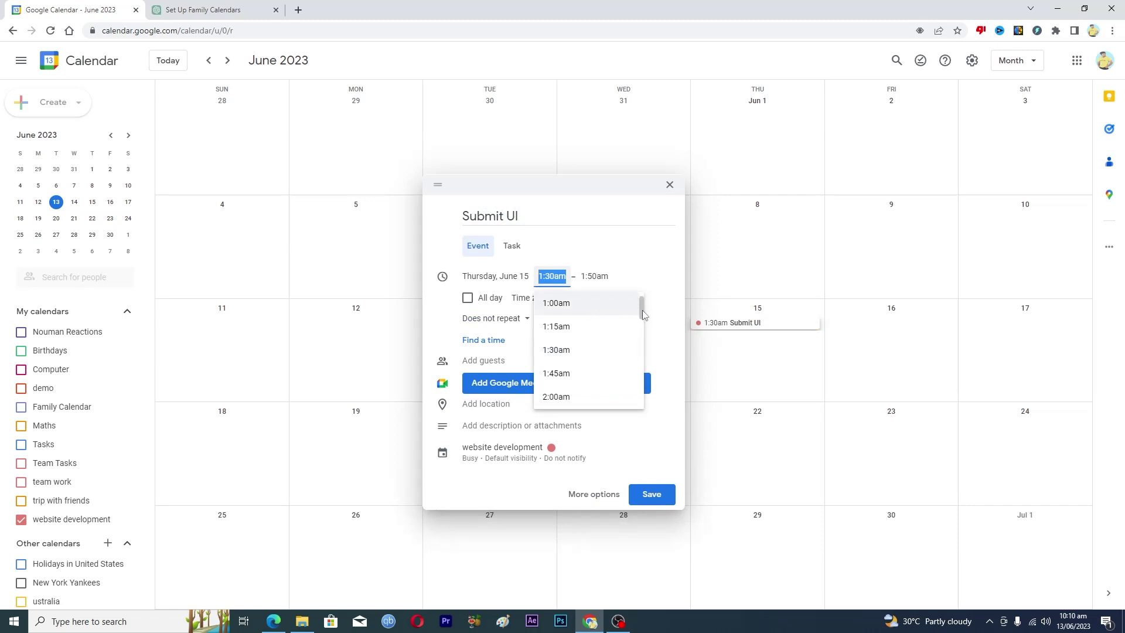
drag(642, 314, 643, 392)
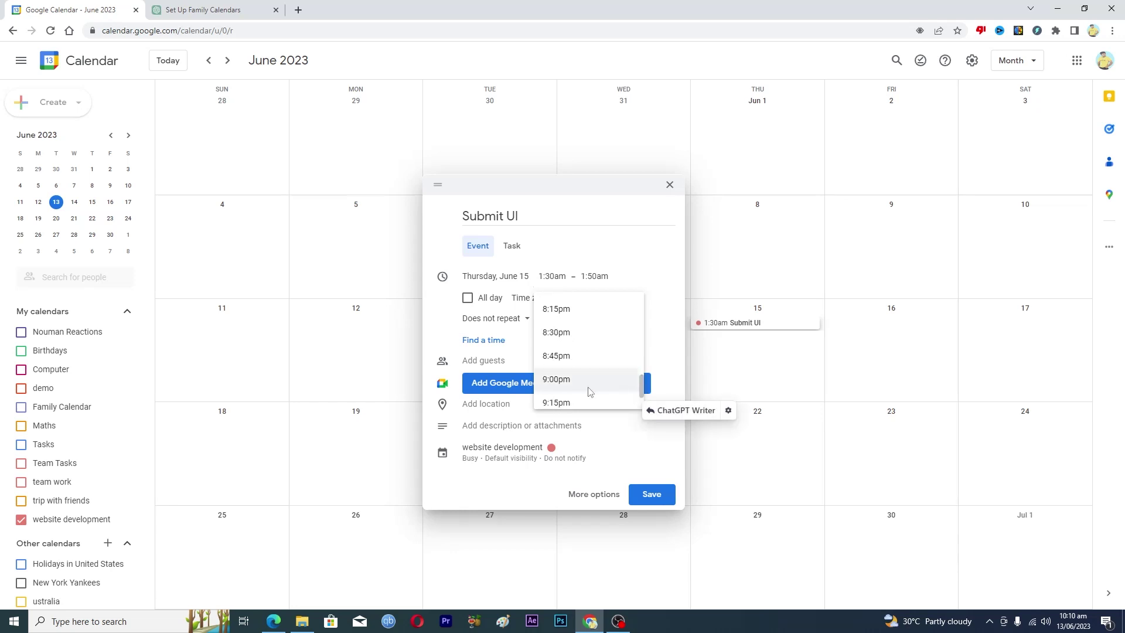
click(565, 380)
click(595, 275)
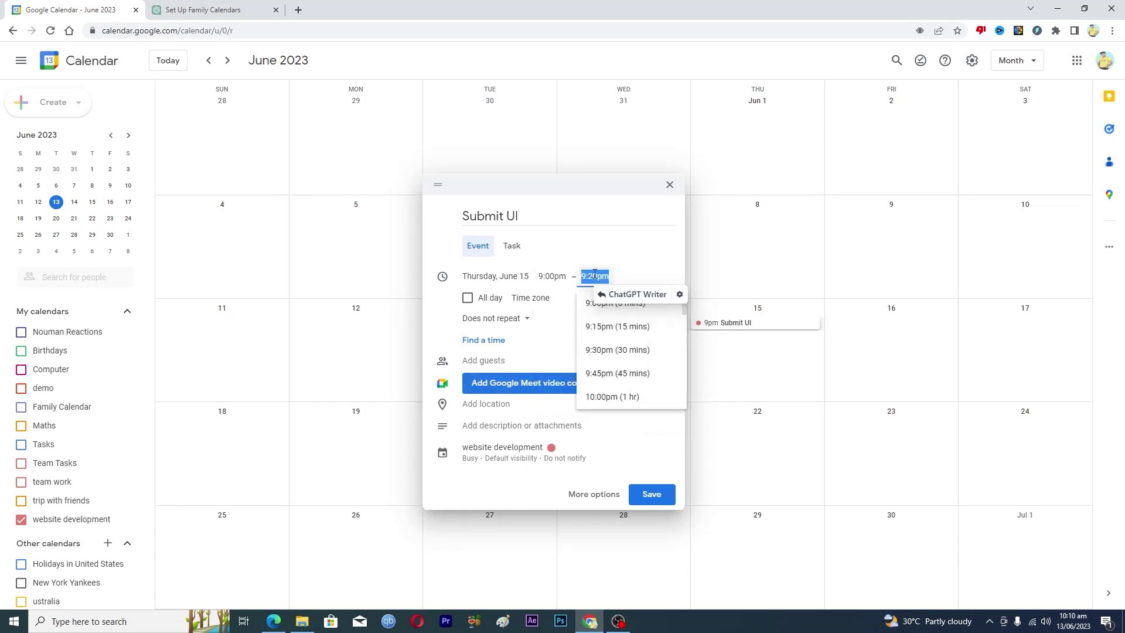
click(601, 396)
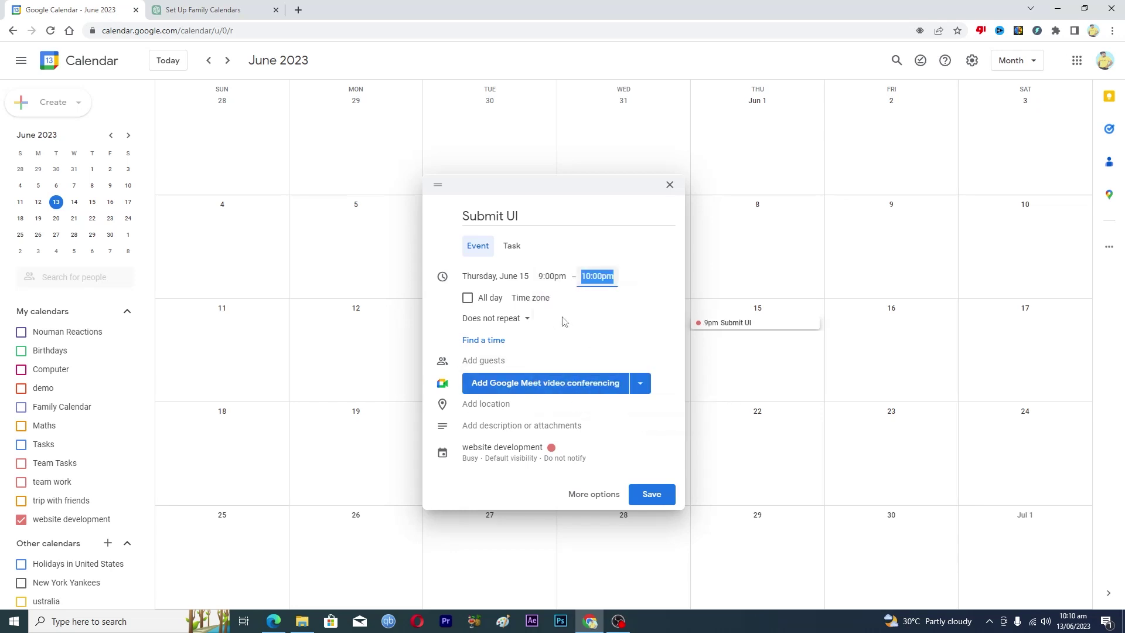
Step: Add the description 'MUST SUBMIT UI ON THIS DATE' and save the event
click(496, 360)
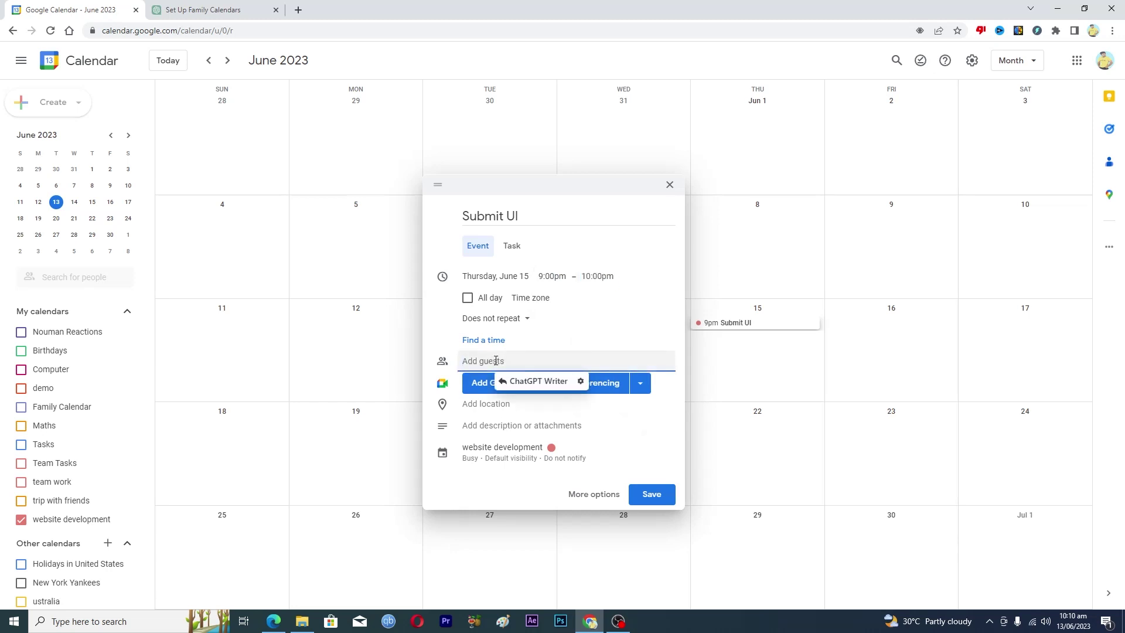
click(489, 405)
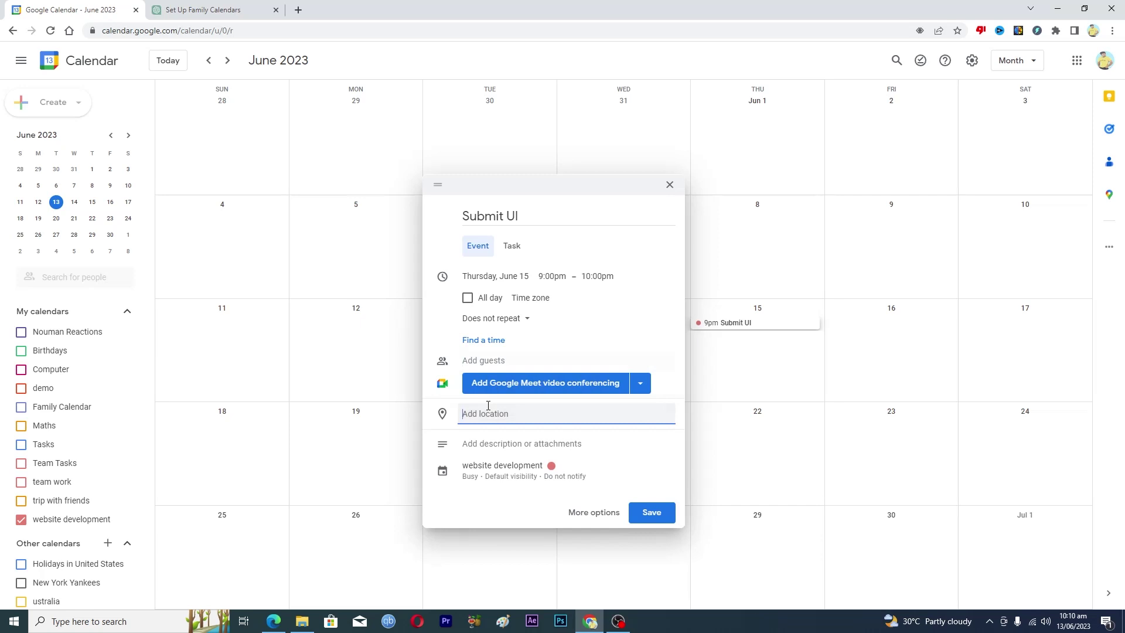
click(495, 444)
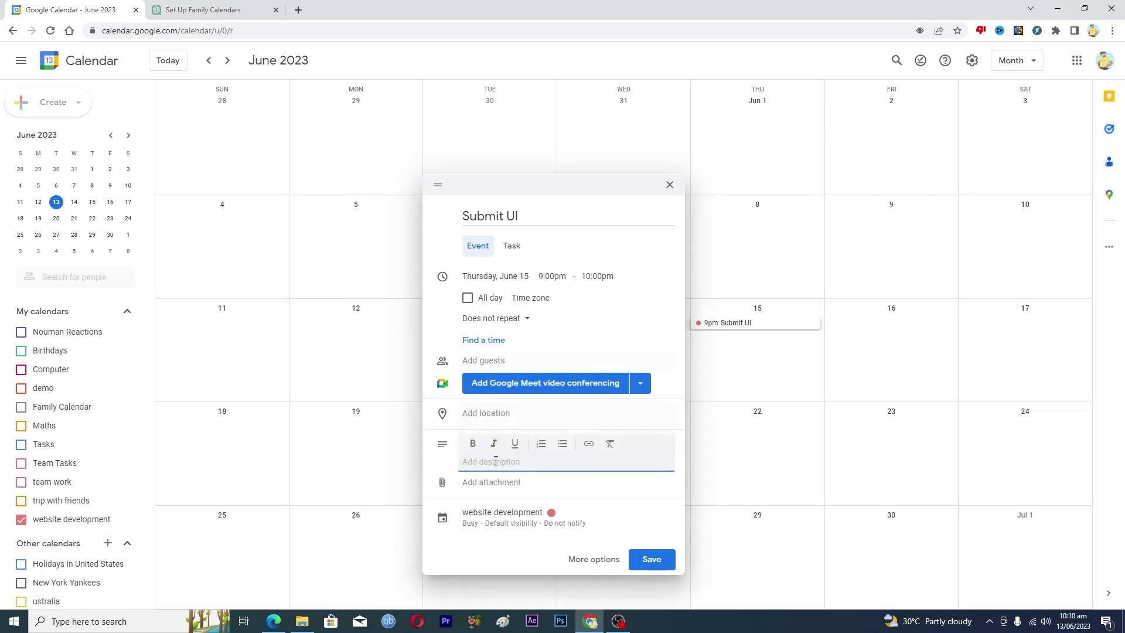
text(MUST SUBMIT UI ON)
text(THIS DATE)
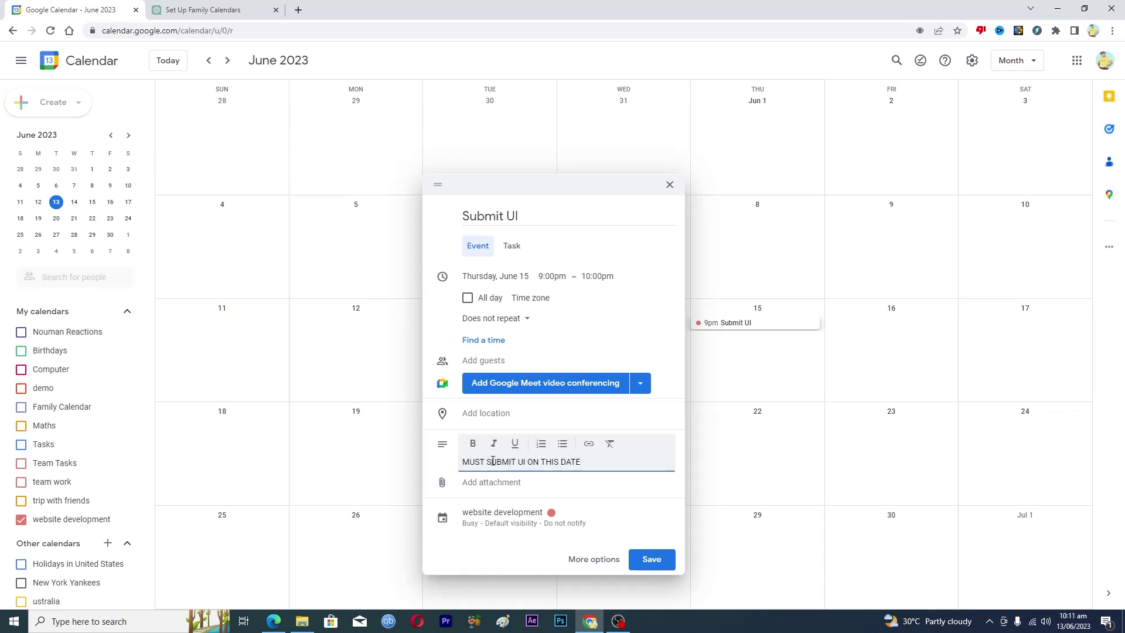
click(652, 560)
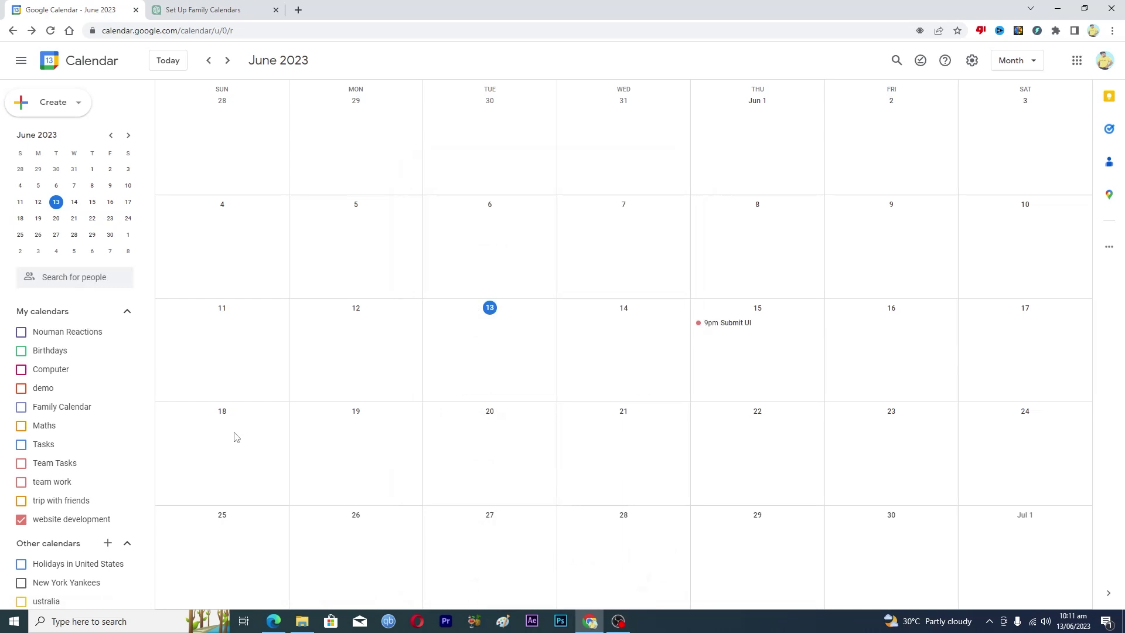
Step: Create a 'MEETING WITH CLIENT' event on Sunday June 18 from 10:00am to 11:00am
click(225, 432)
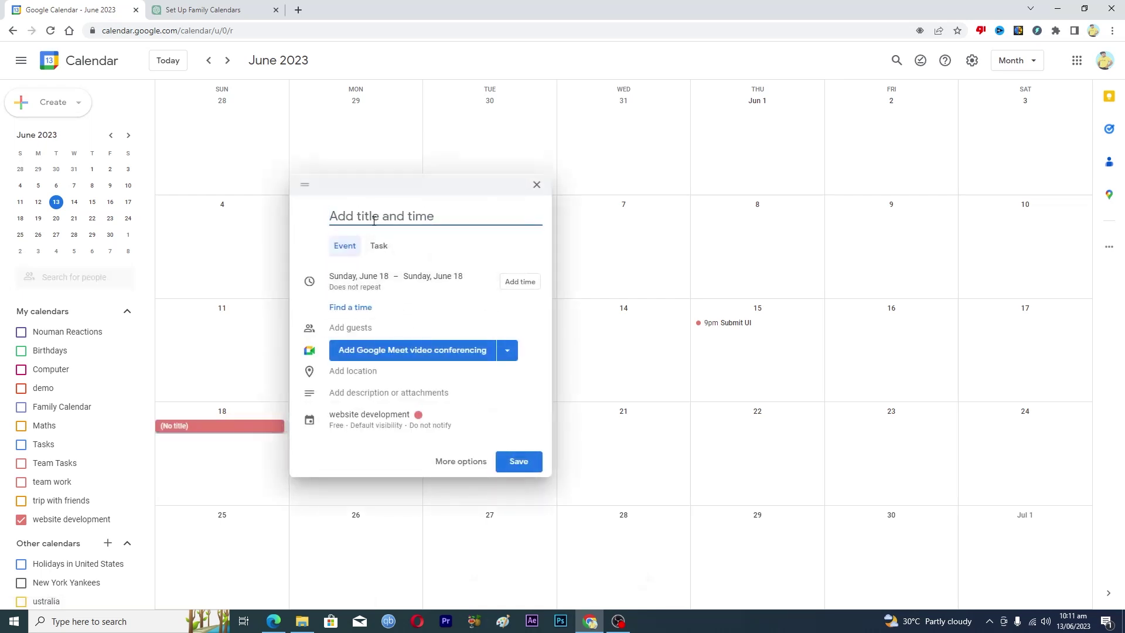
text(MEETING WITH )
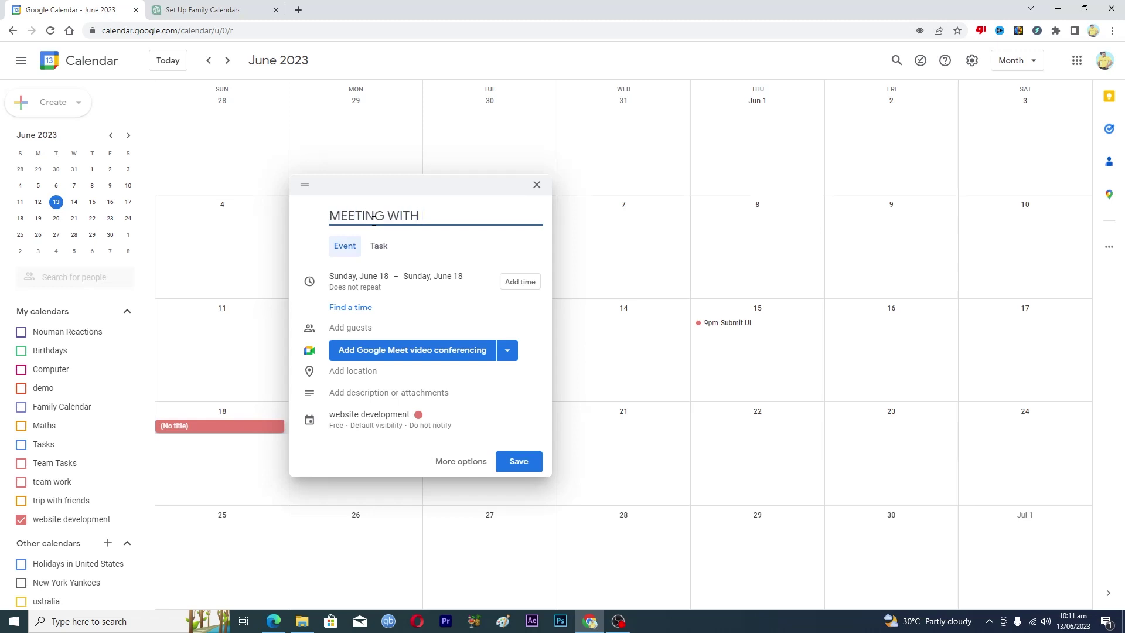
text(CLIENT)
click(519, 283)
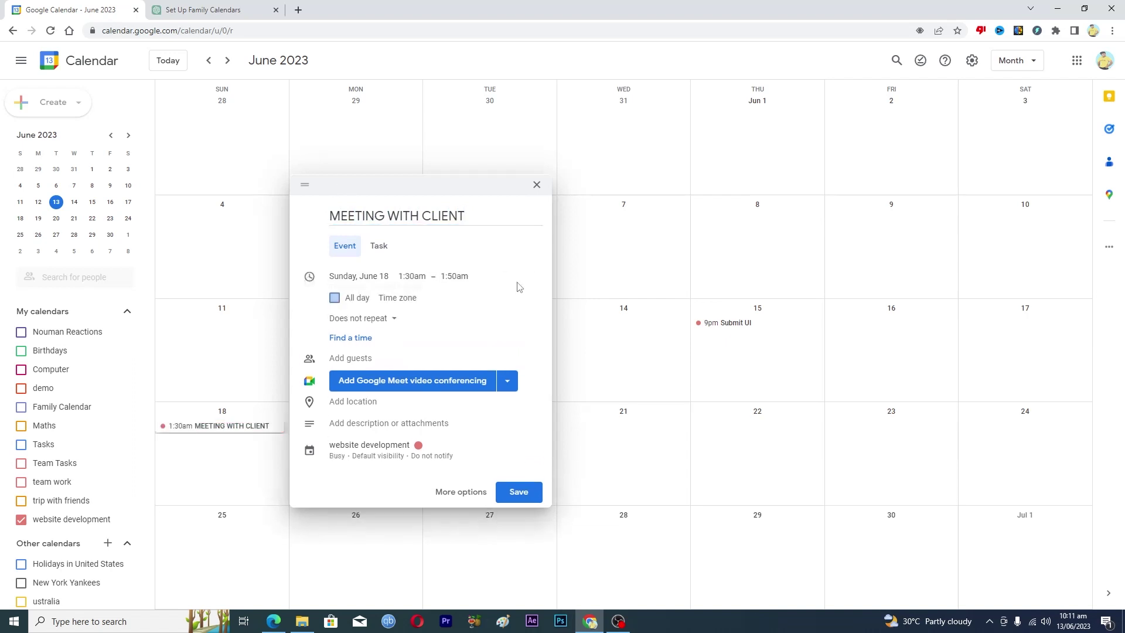
scroll(459, 347, down, 5)
scroll(458, 347, down, 8)
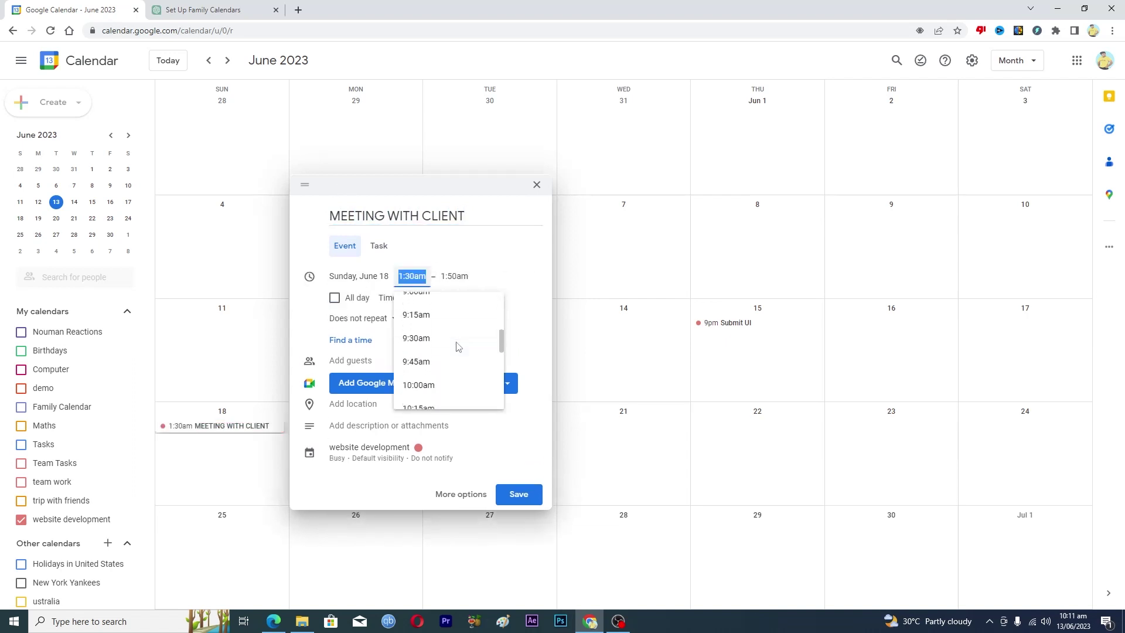
scroll(445, 343, up, 3)
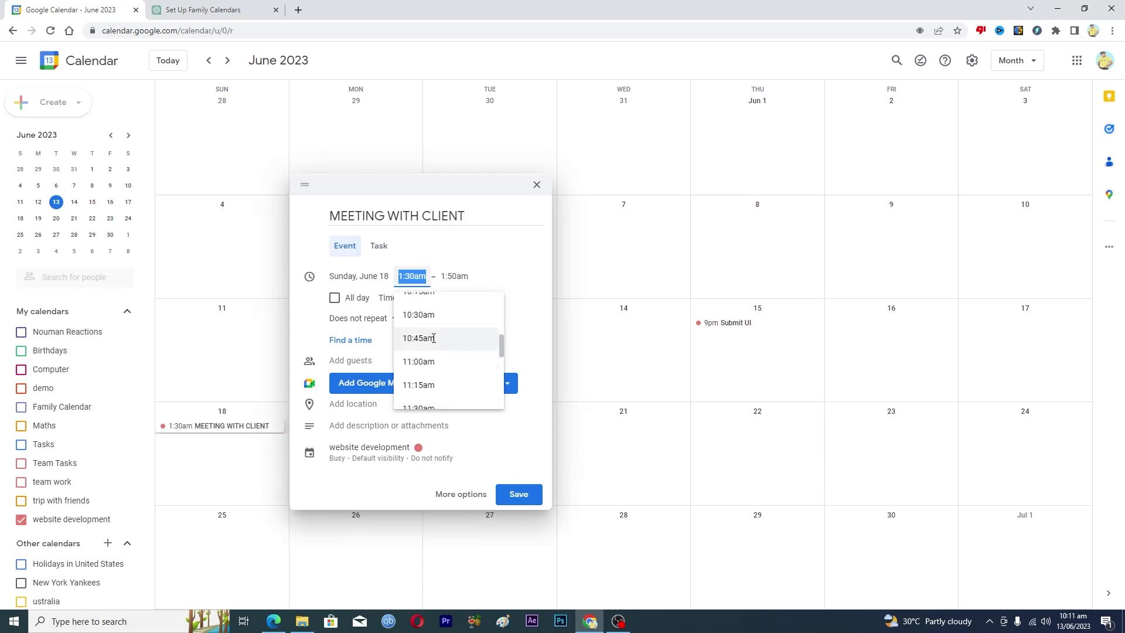
click(420, 326)
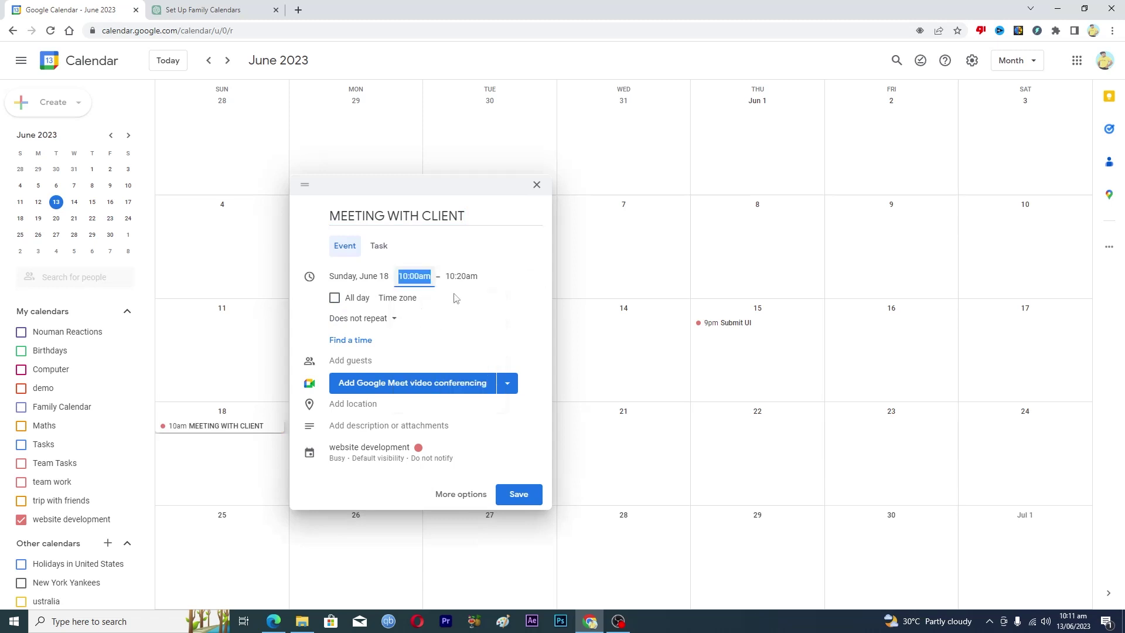
click(460, 277)
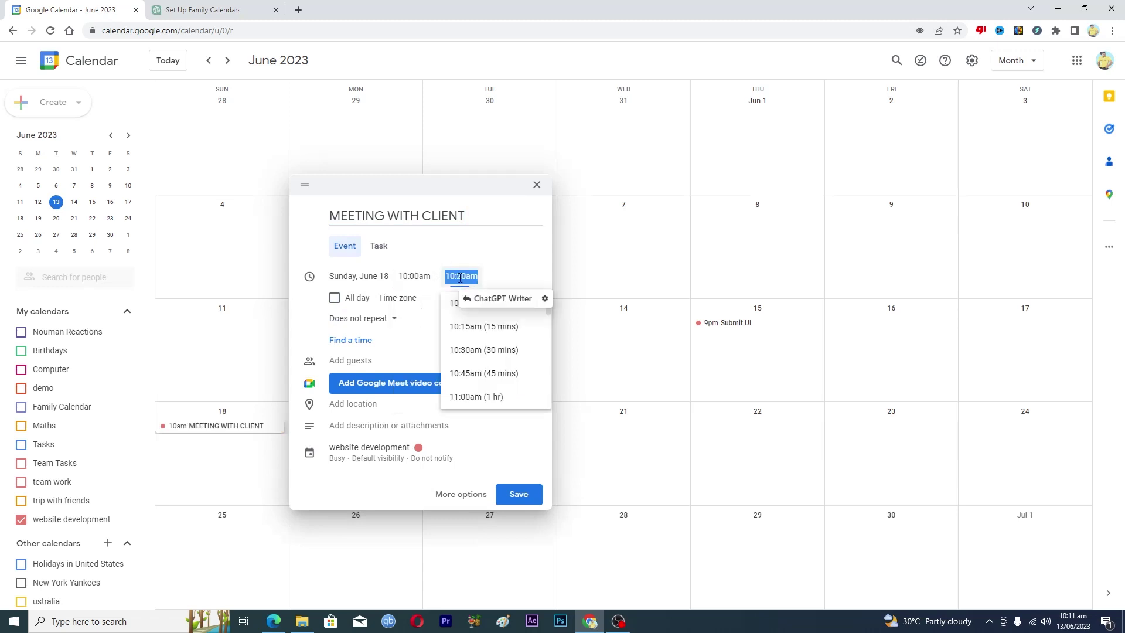
click(476, 397)
Step: Add Google Meet video conferencing to the meeting and save it
click(365, 361)
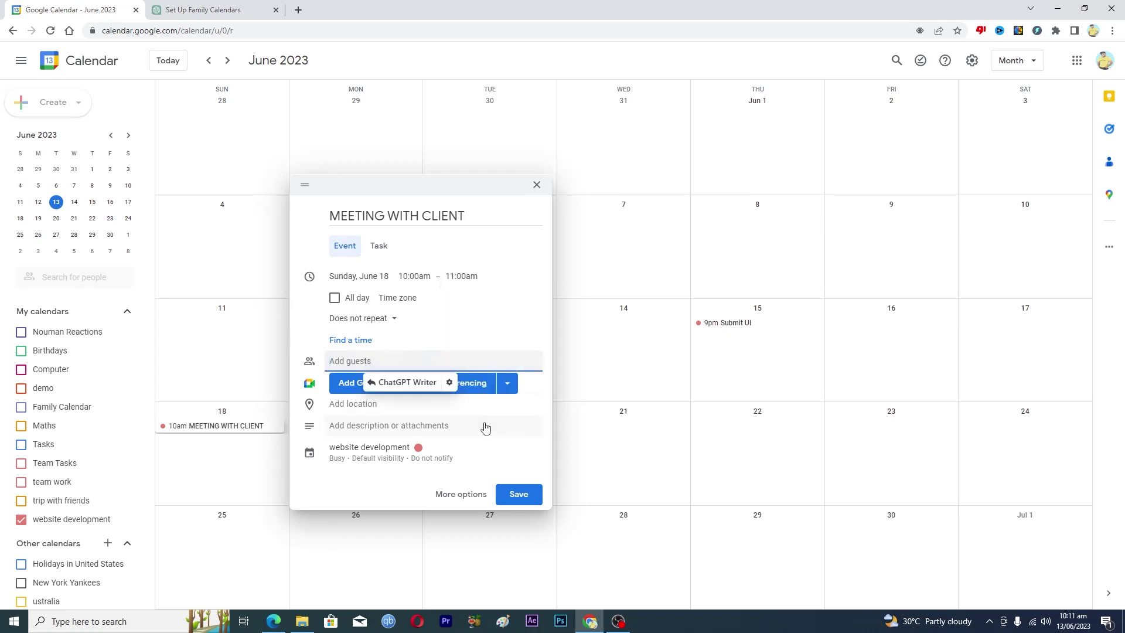
click(488, 326)
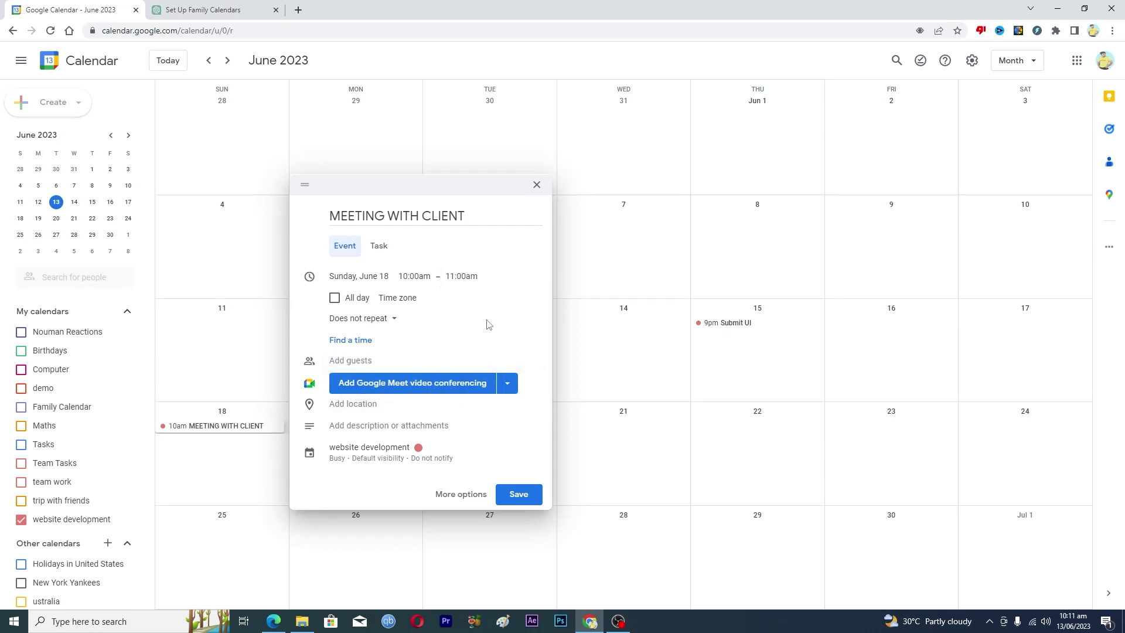
click(418, 390)
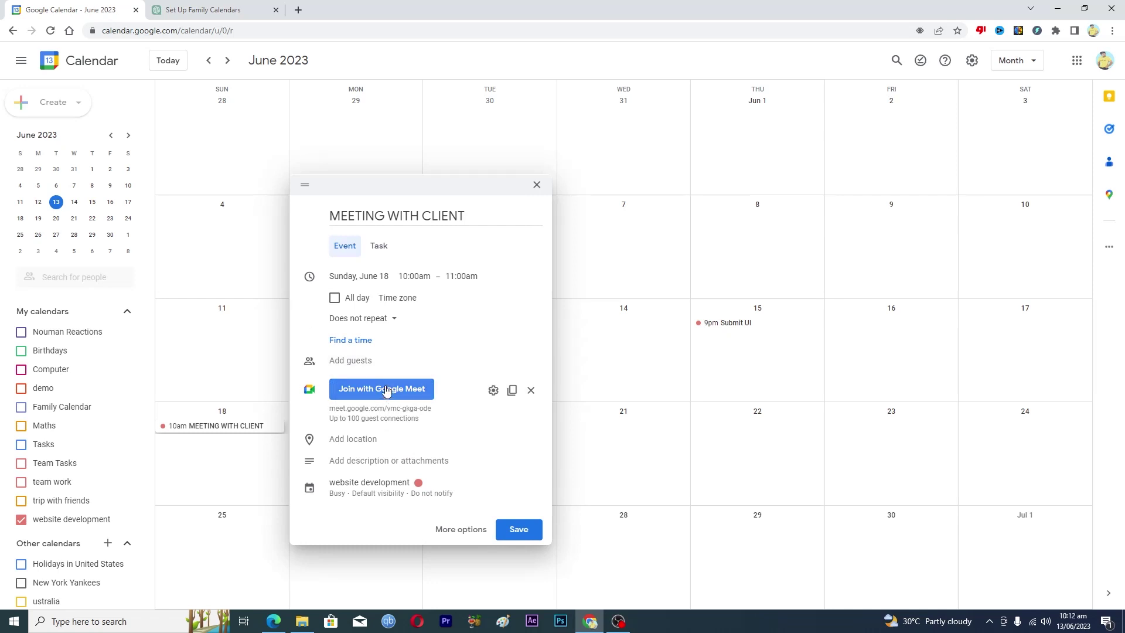
click(352, 361)
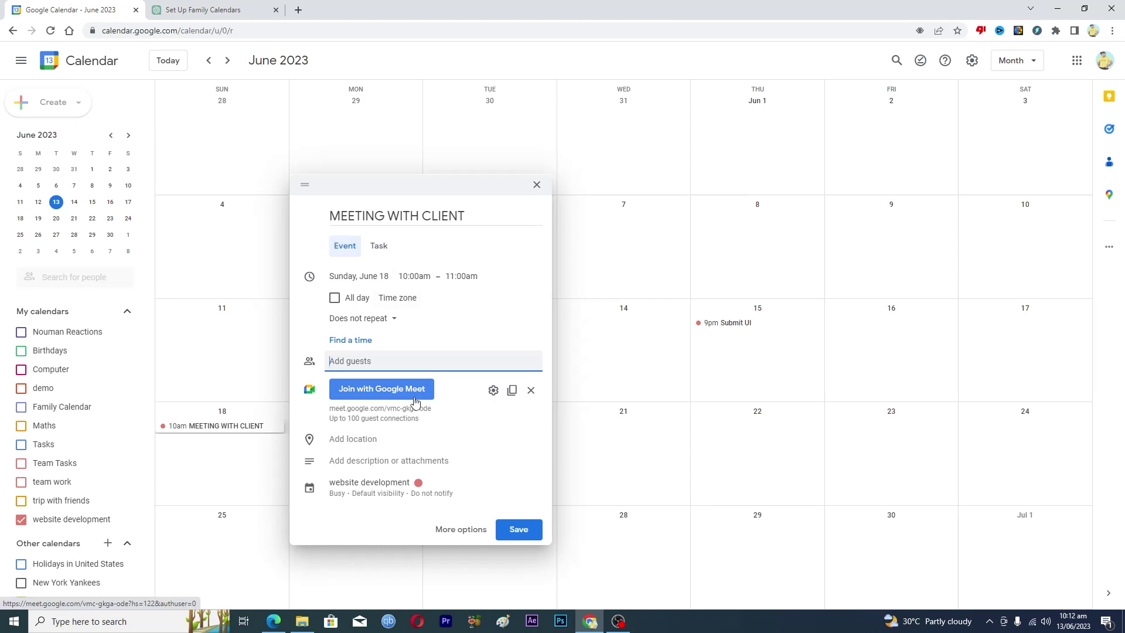
click(362, 440)
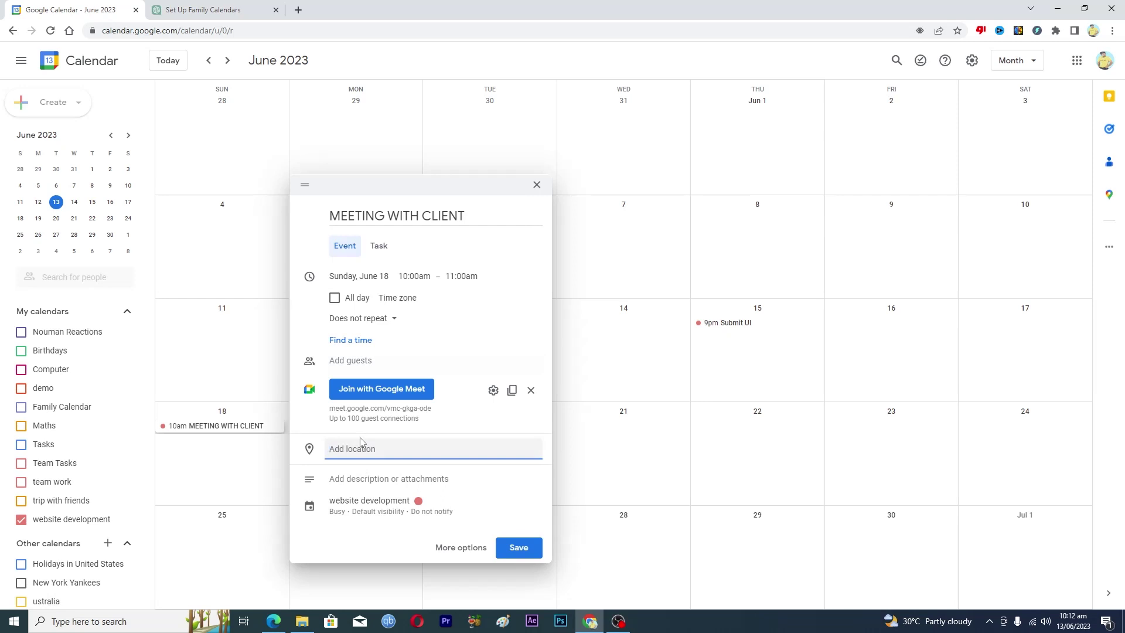
click(369, 478)
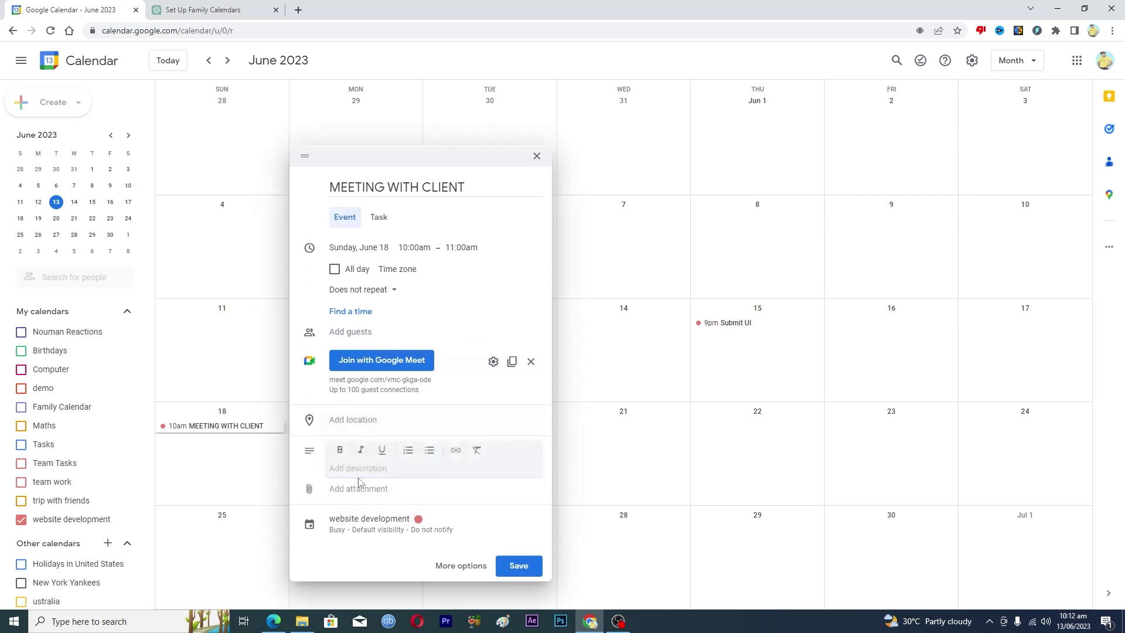
click(516, 566)
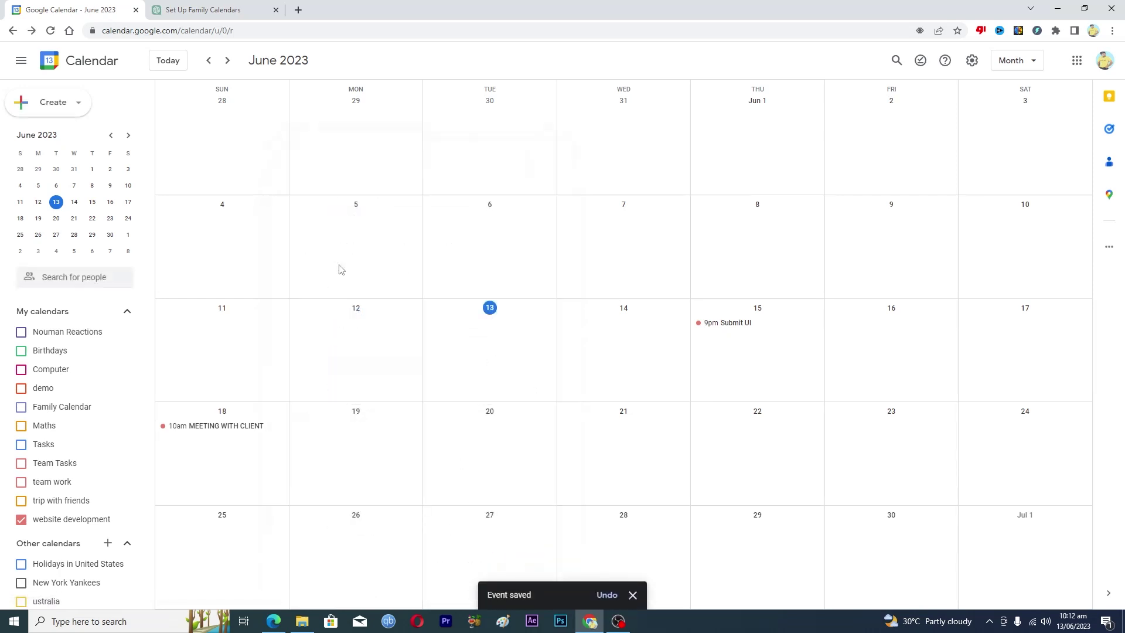